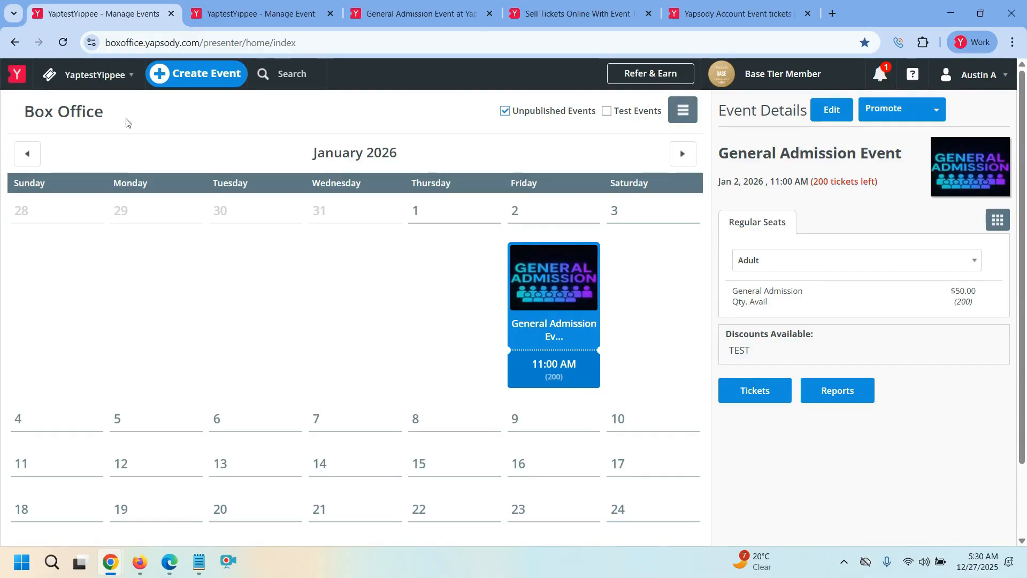
Open the General Admission Event for editing and go to its Access Management settings.
left_click(94, 75)
left_click(553, 285)
left_click(833, 111)
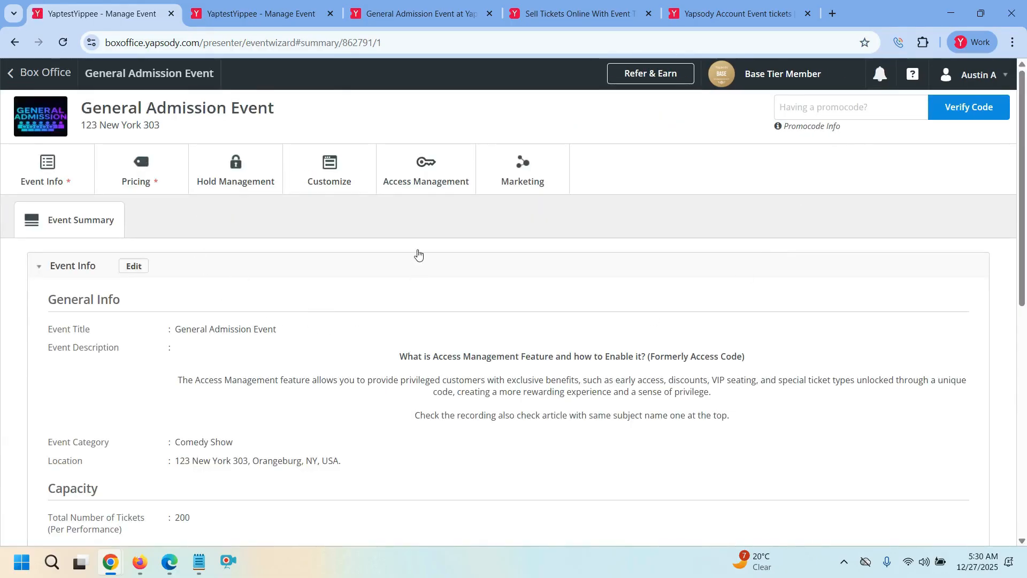
left_click(418, 186)
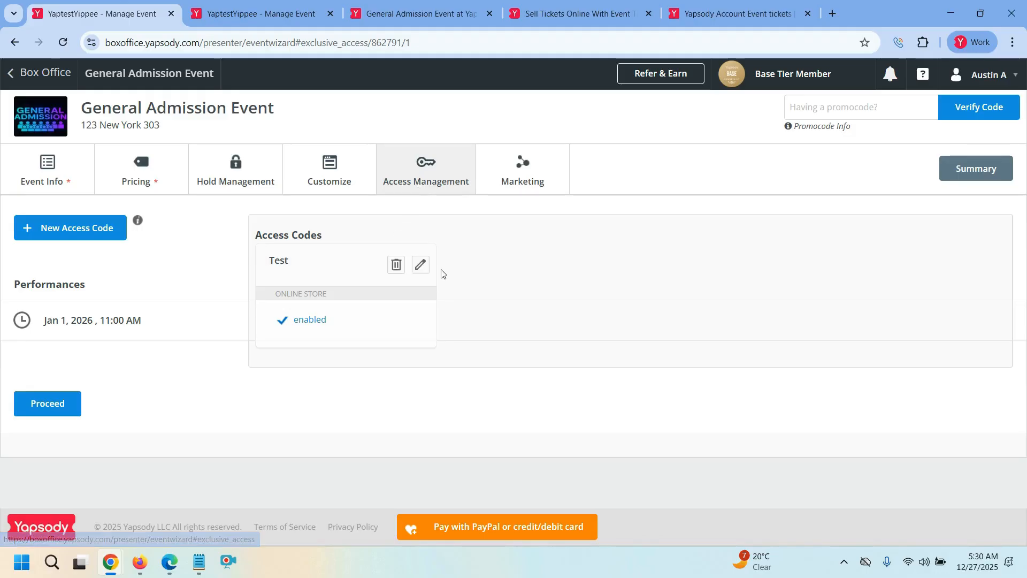
mouse_move(423, 321)
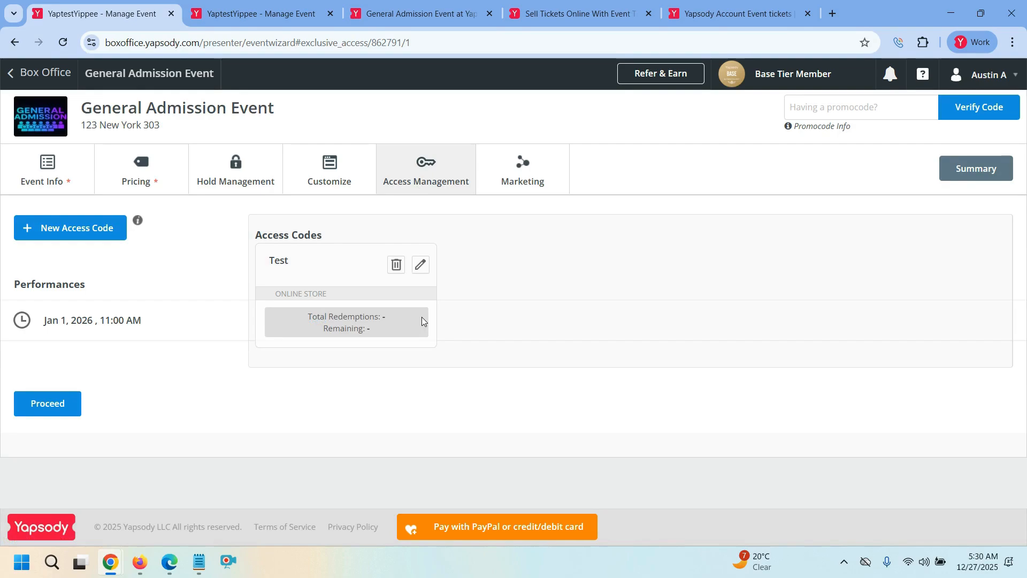
Examine the General and Single Use Access Code options in a new access code form, then close it without saving.
left_click(99, 235)
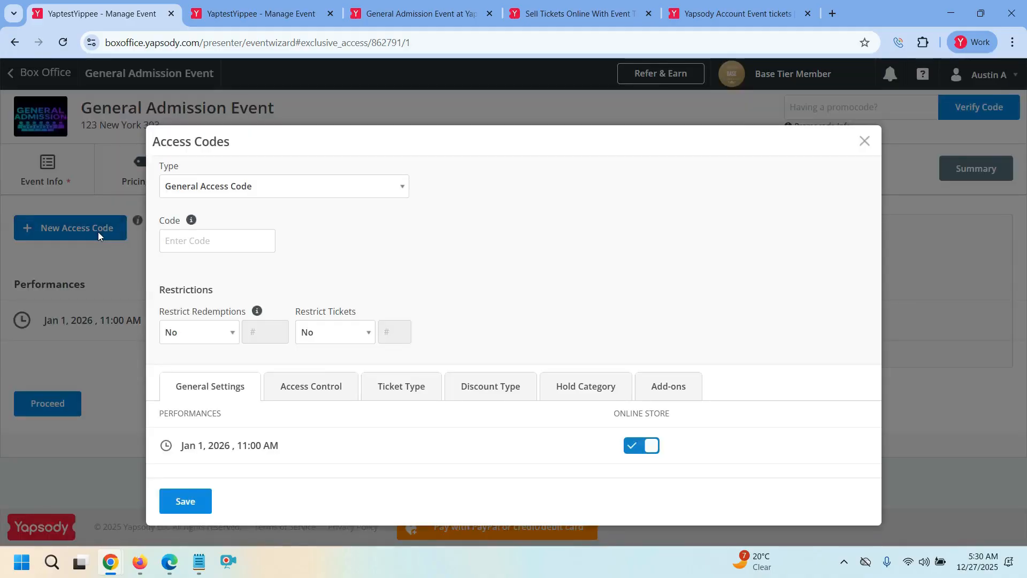
mouse_move(251, 218)
left_click(280, 199)
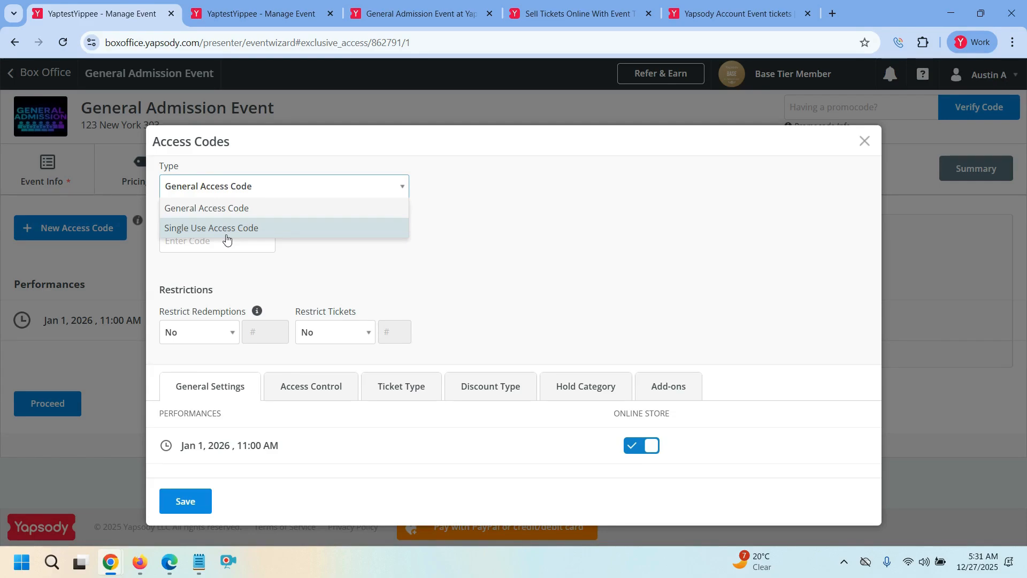
left_click(209, 209)
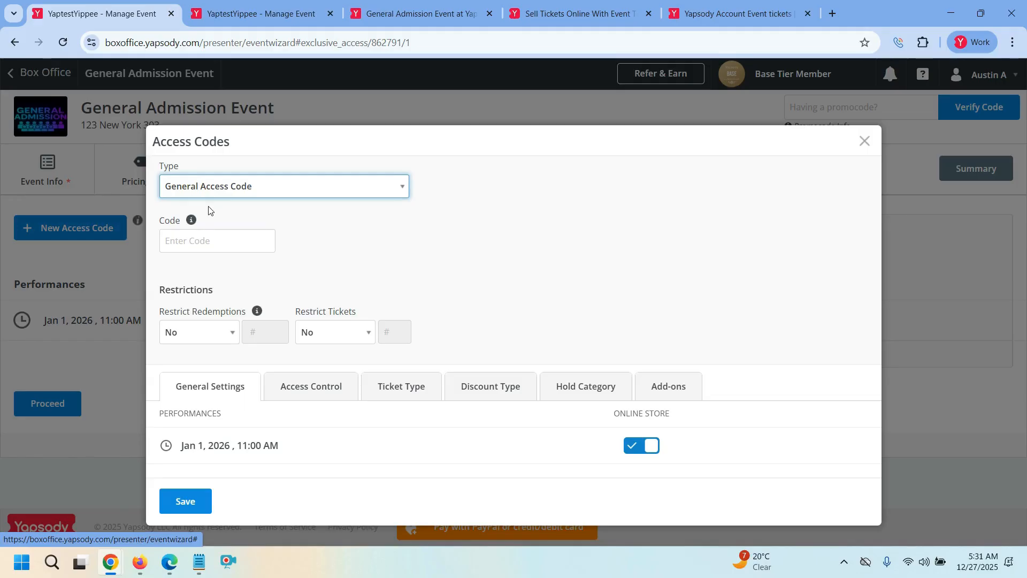
left_click(220, 191)
left_click(216, 227)
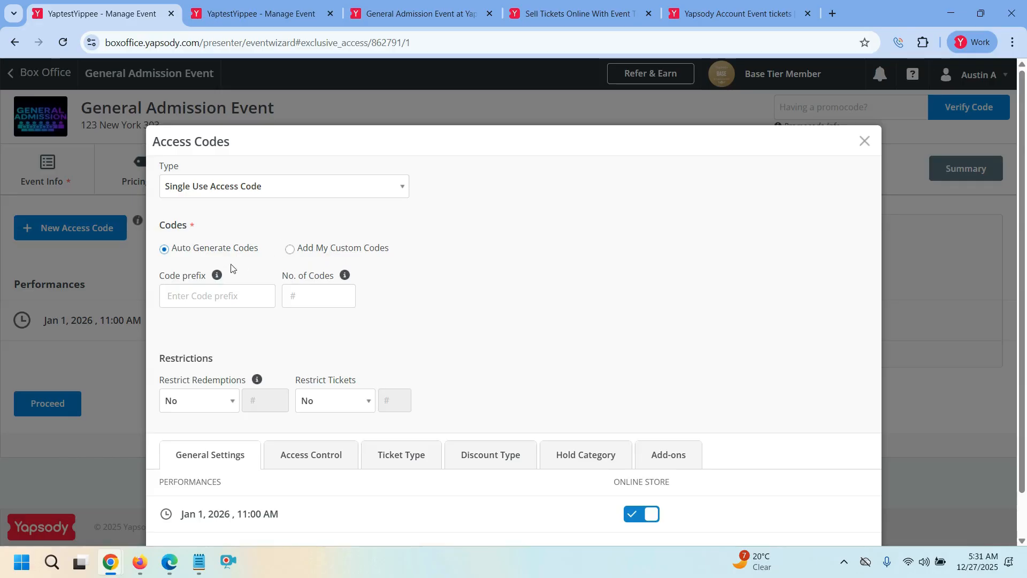
left_click(191, 293)
left_click(319, 252)
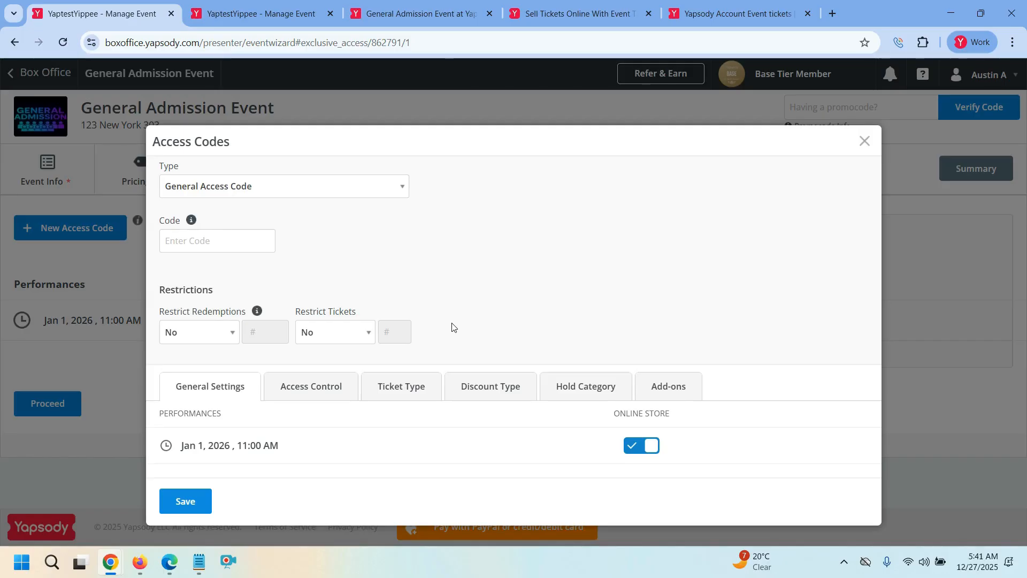
left_click(867, 143)
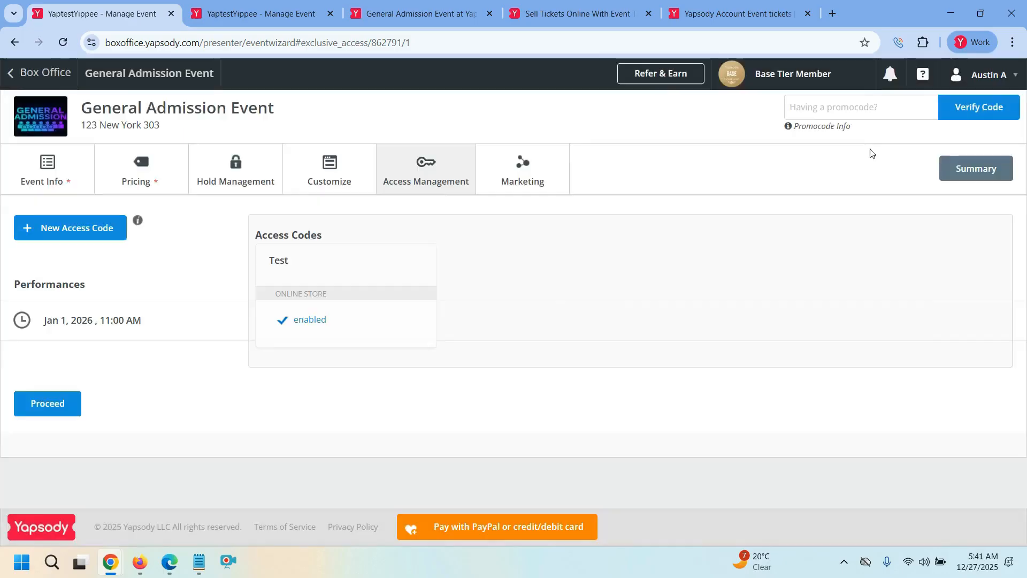
Open the existing access code for editing and review its ticket type, discount, hold category, add-on and access control settings.
left_click(423, 267)
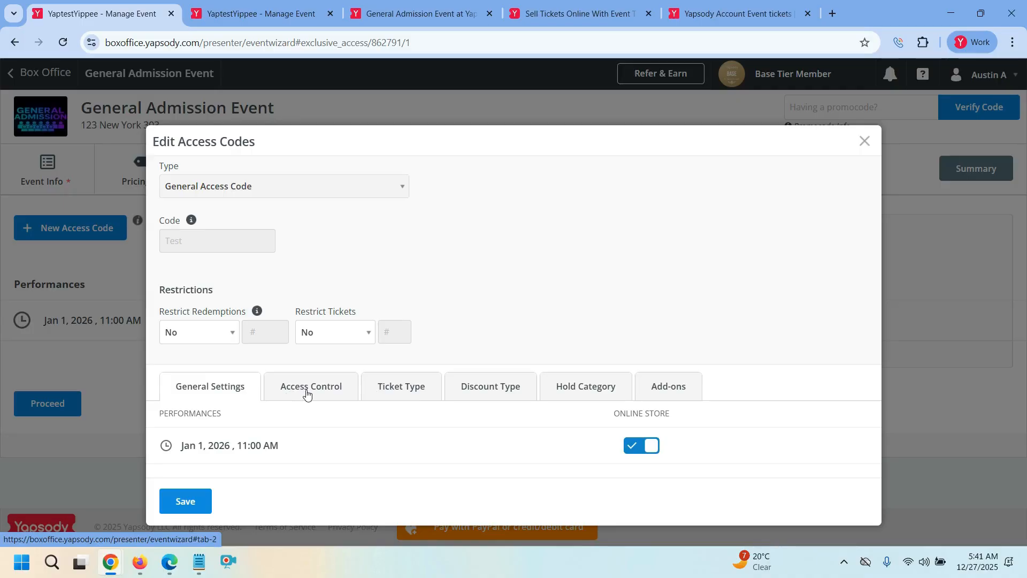
left_click(399, 399)
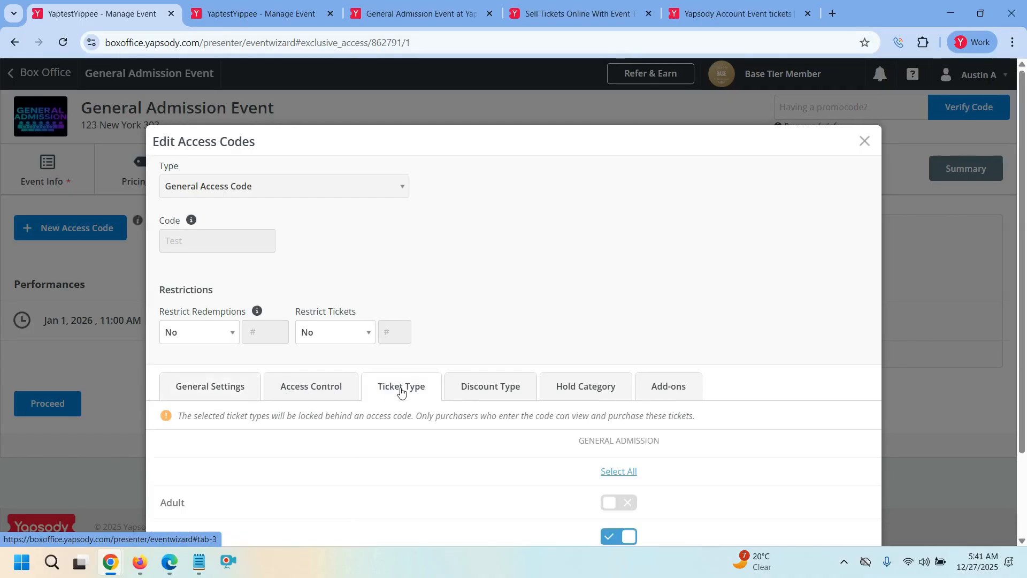
scroll(408, 465, "down", 1)
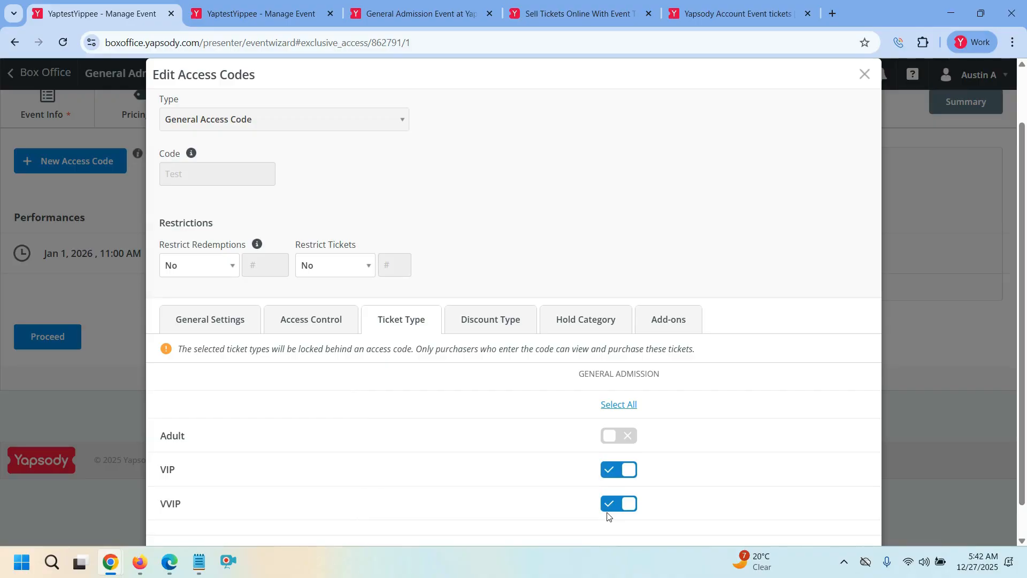
left_click(504, 327)
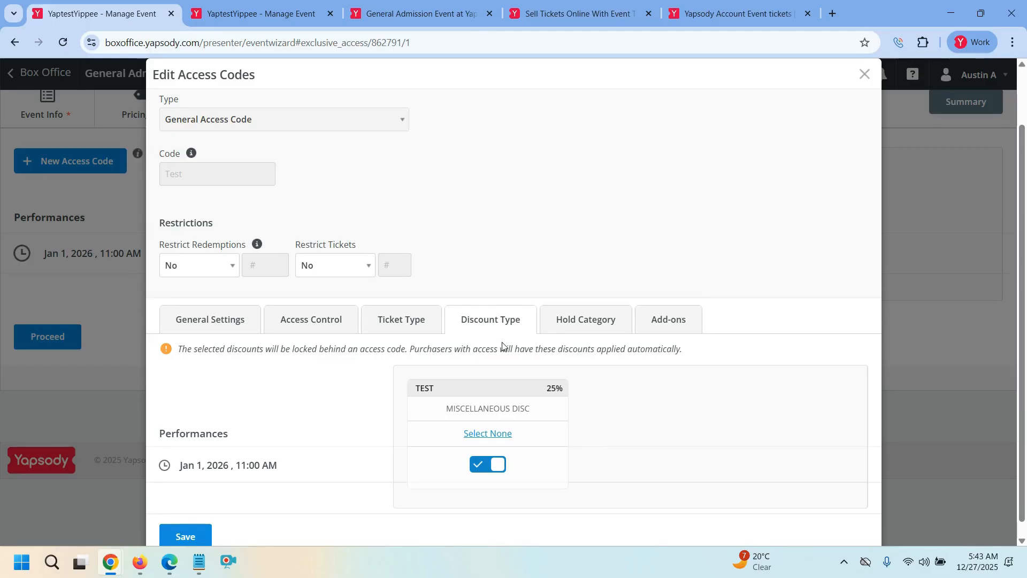
left_click(583, 329)
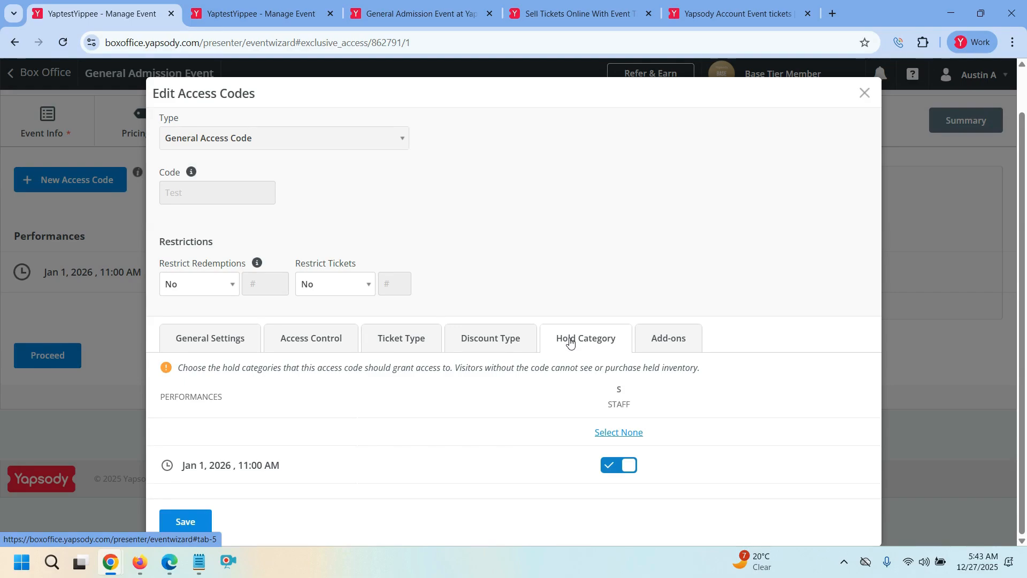
left_click(676, 346)
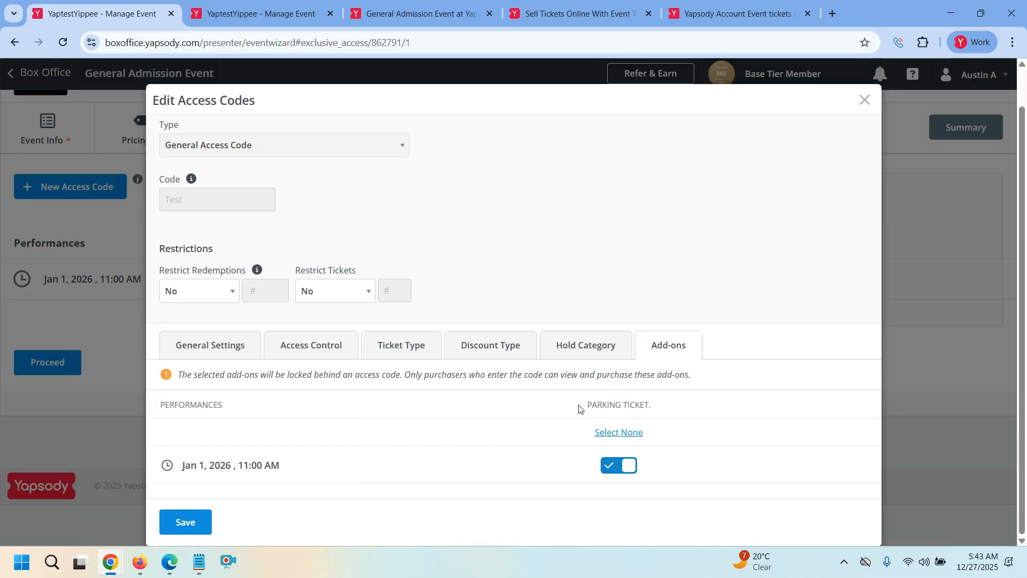
left_click_drag(578, 409, 665, 409)
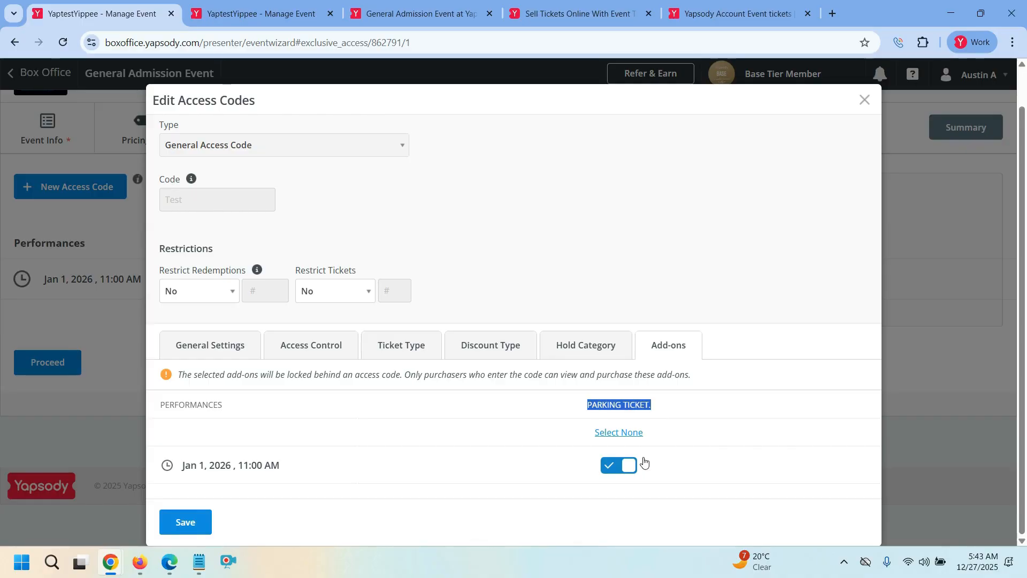
left_click(329, 351)
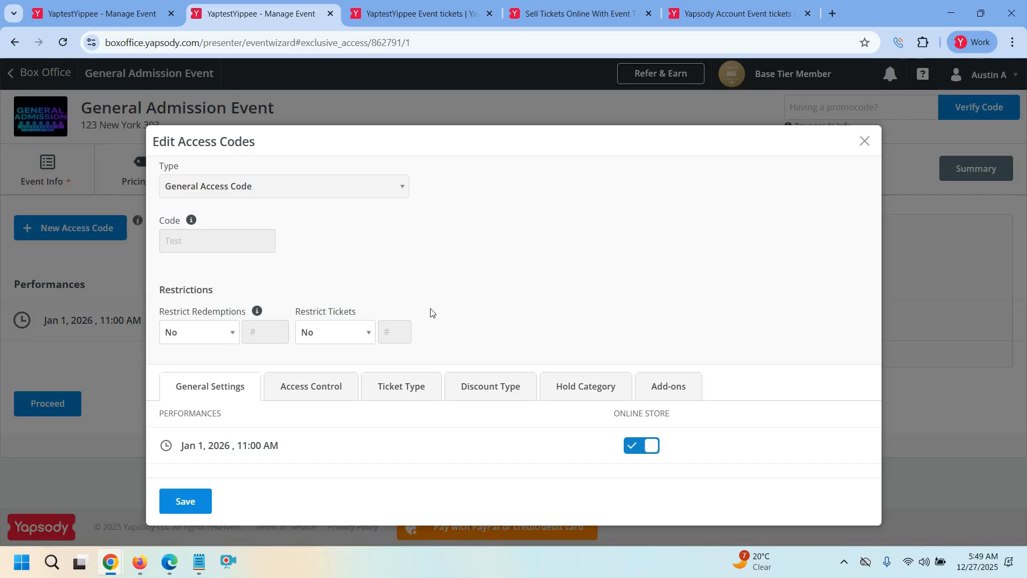
Recheck which ticket types, discounts and hold categories are locked behind the existing access code.
left_click(376, 391)
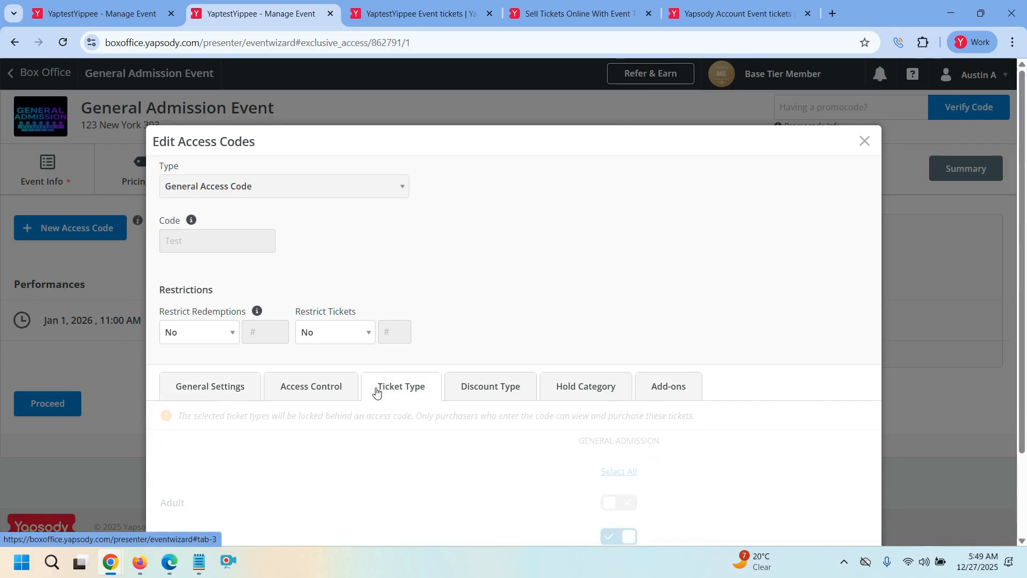
scroll(560, 461, "down", 2)
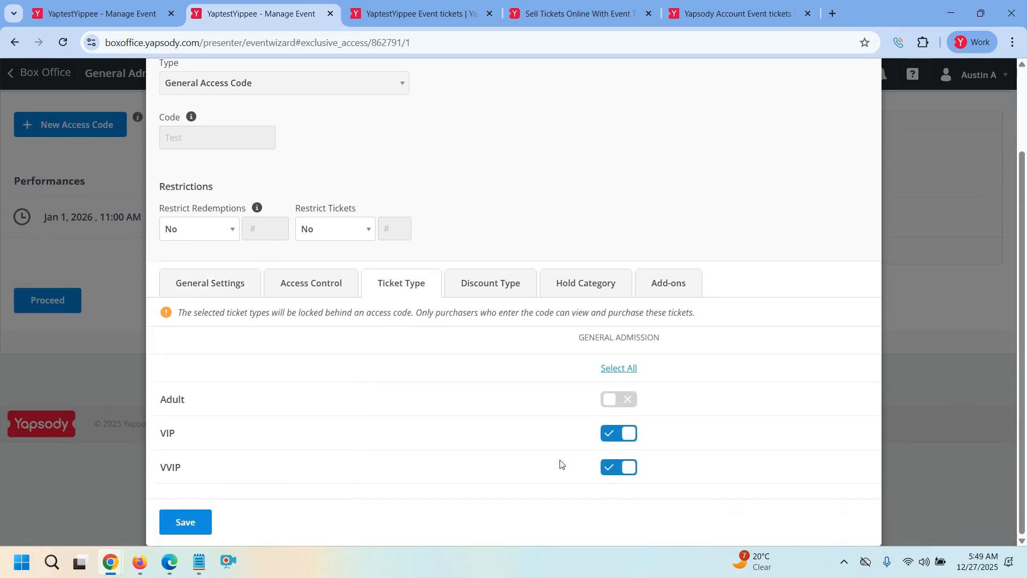
left_click(498, 293)
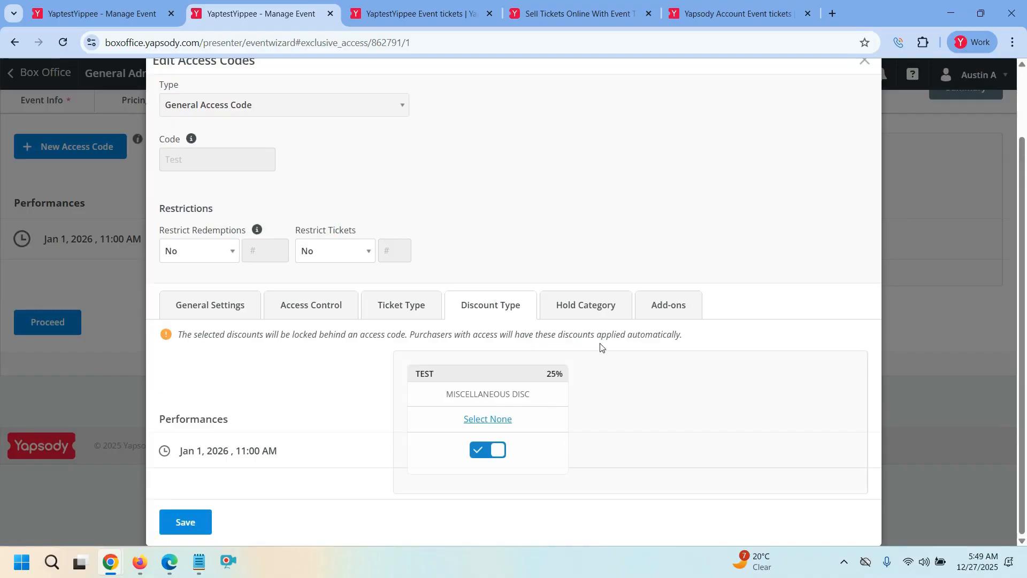
left_click(595, 312)
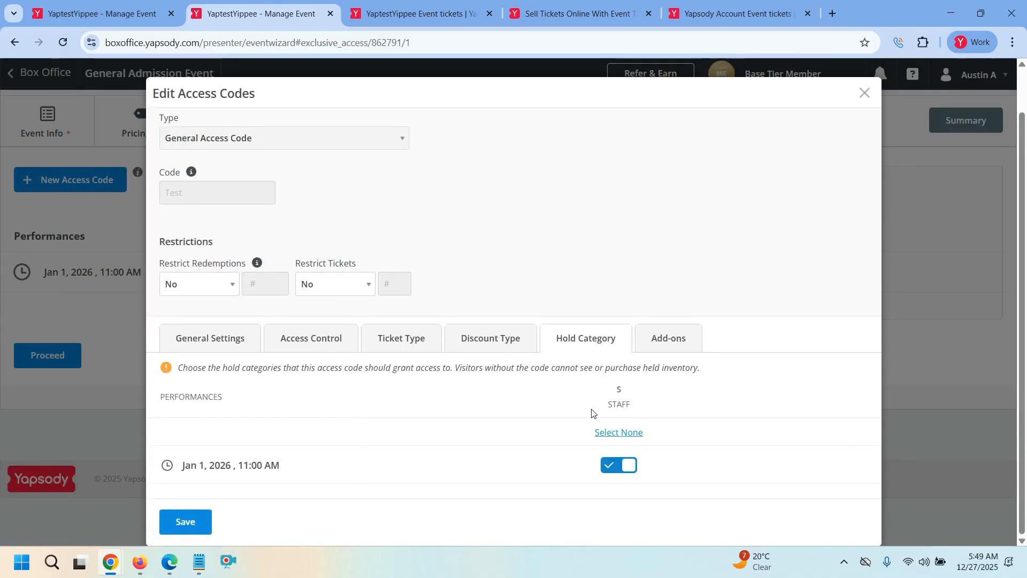
Inspect the Adult, VIP and VVIP ticket types and the TEST discount in the event's pricing settings.
left_click(137, 14)
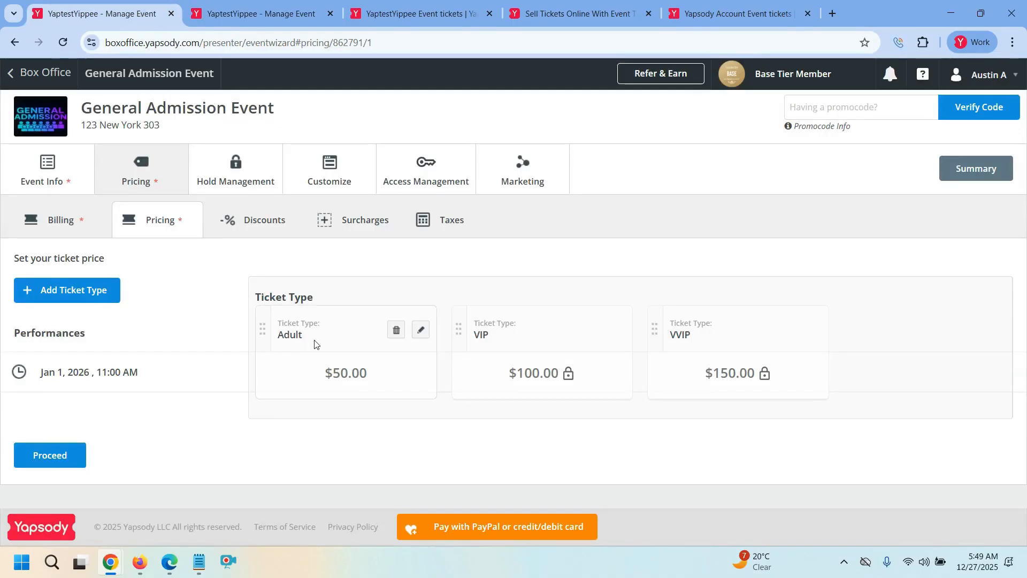
mouse_move(509, 354)
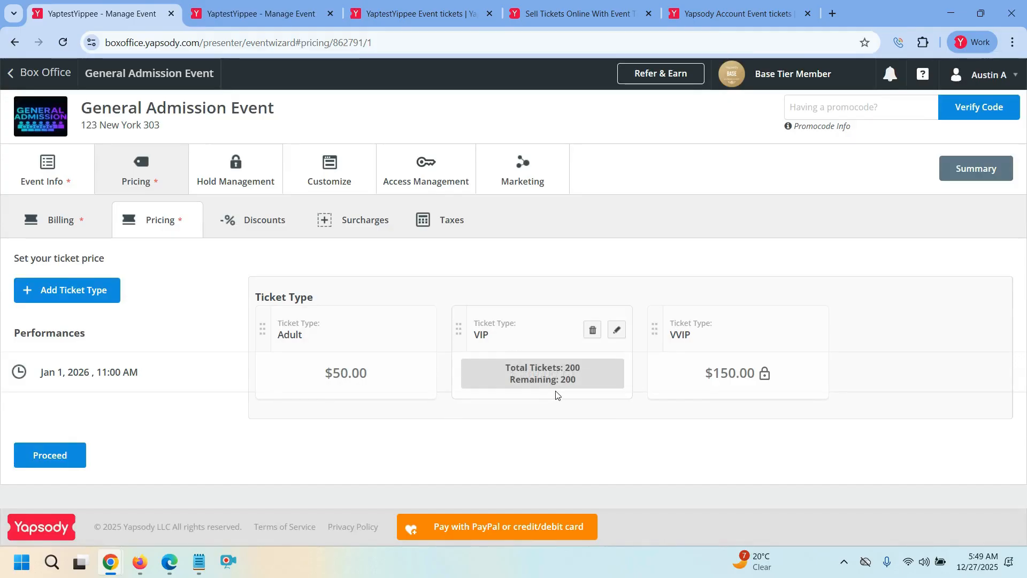
mouse_move(704, 359)
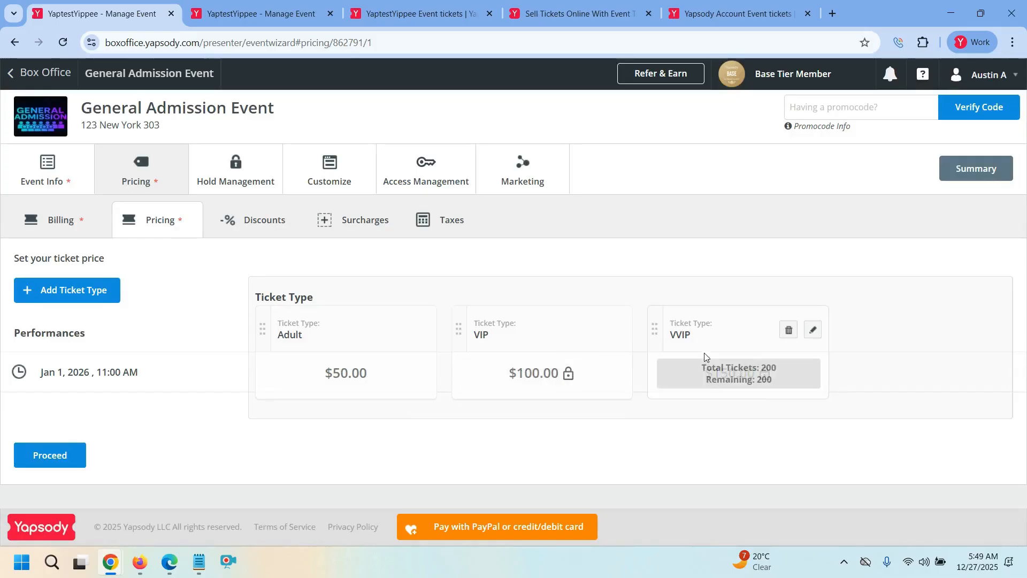
mouse_move(571, 384)
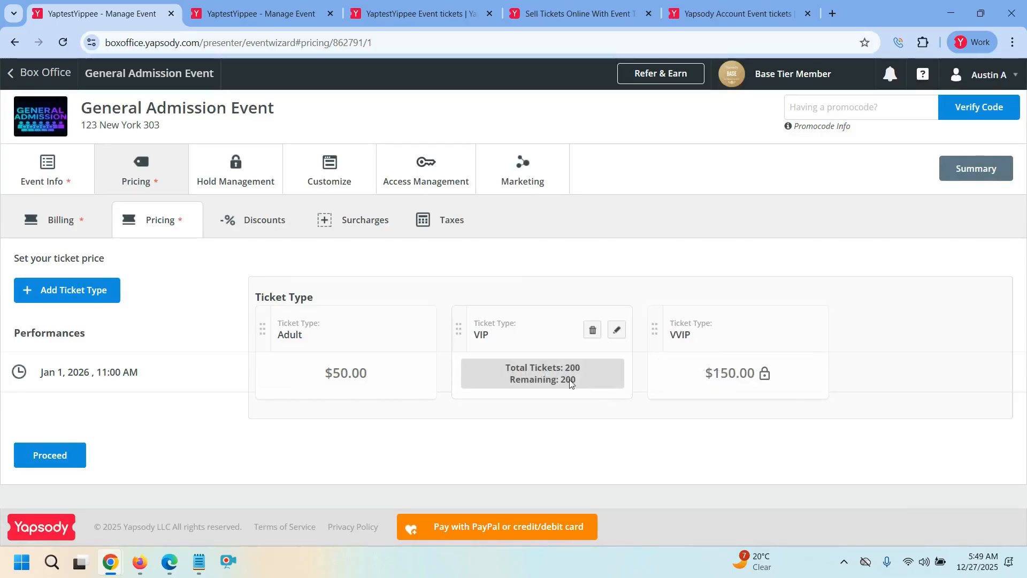
mouse_move(761, 402)
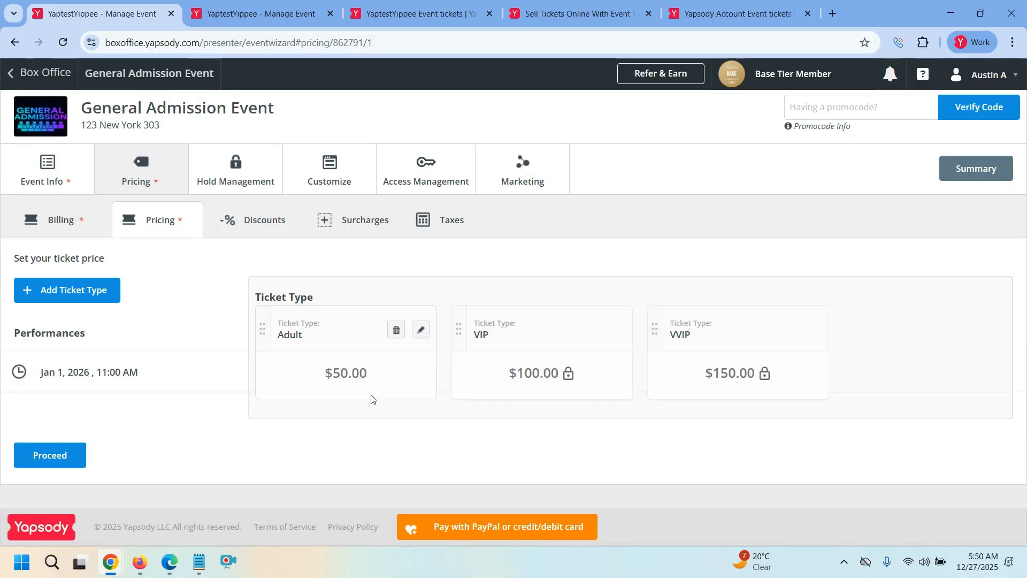
left_click(276, 231)
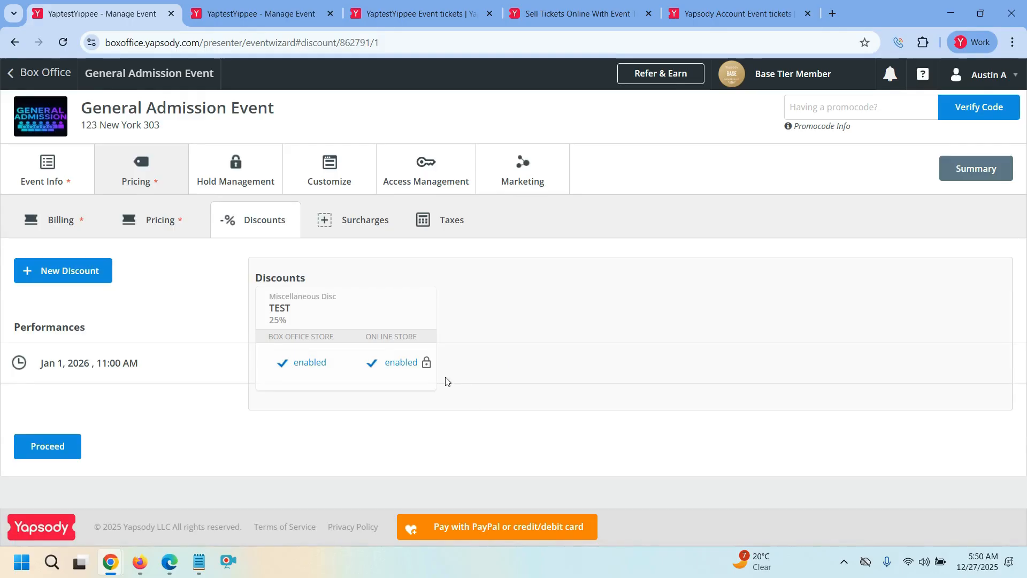
mouse_move(433, 338)
Switch to the YaptestYippee online store and open the General Admission Event's details with its access code field.
left_click(412, 13)
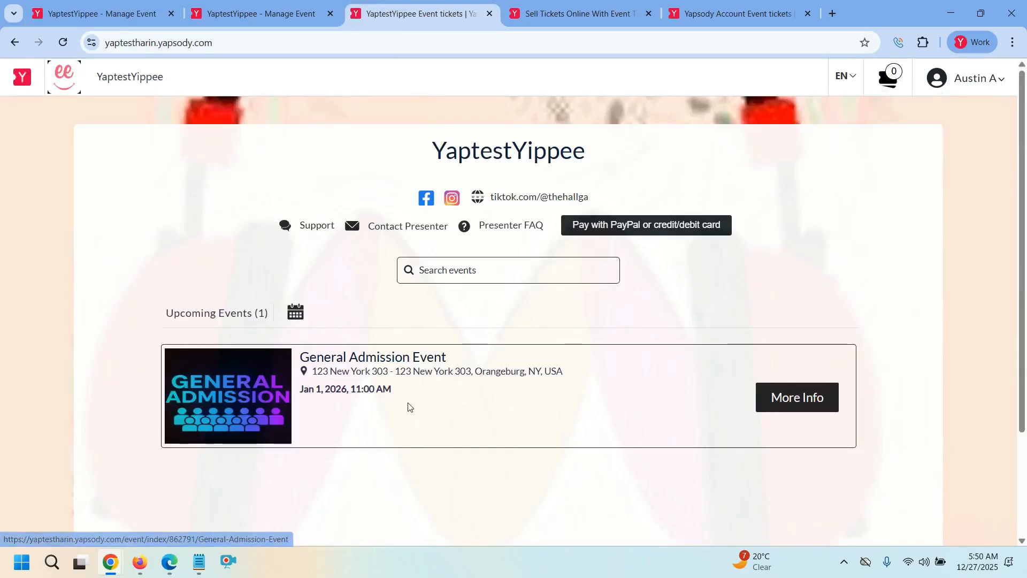
left_click(783, 410)
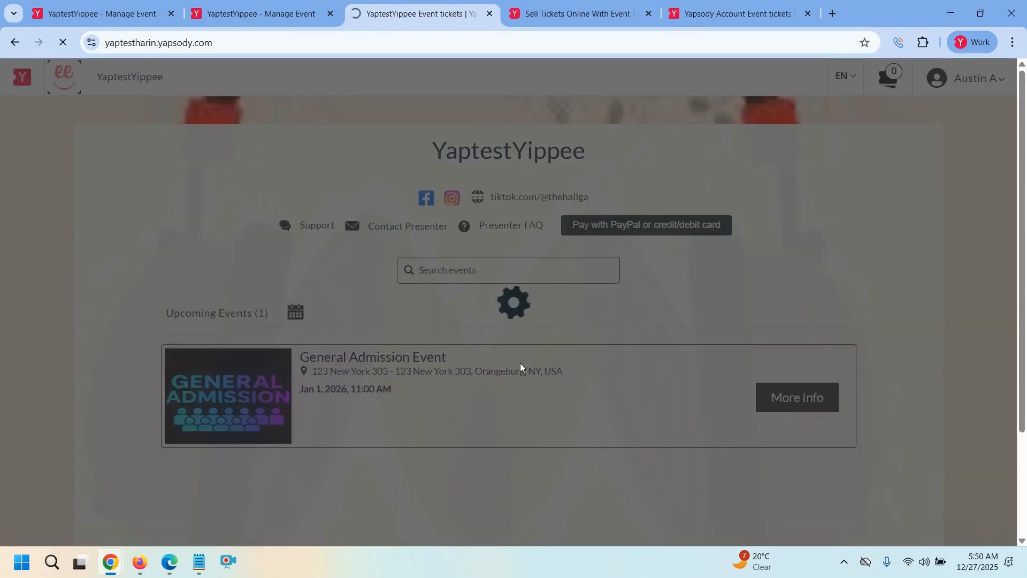
scroll(520, 363, "down", 3)
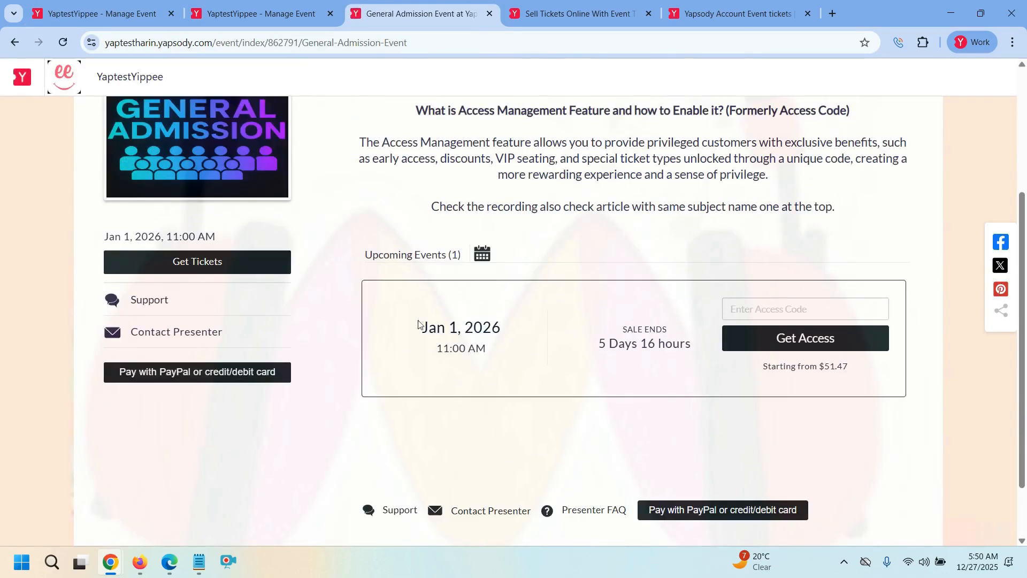
Enter the event's access code for the Jan 1, 2026 performance, get access and continue to ticket selection.
left_click(760, 312)
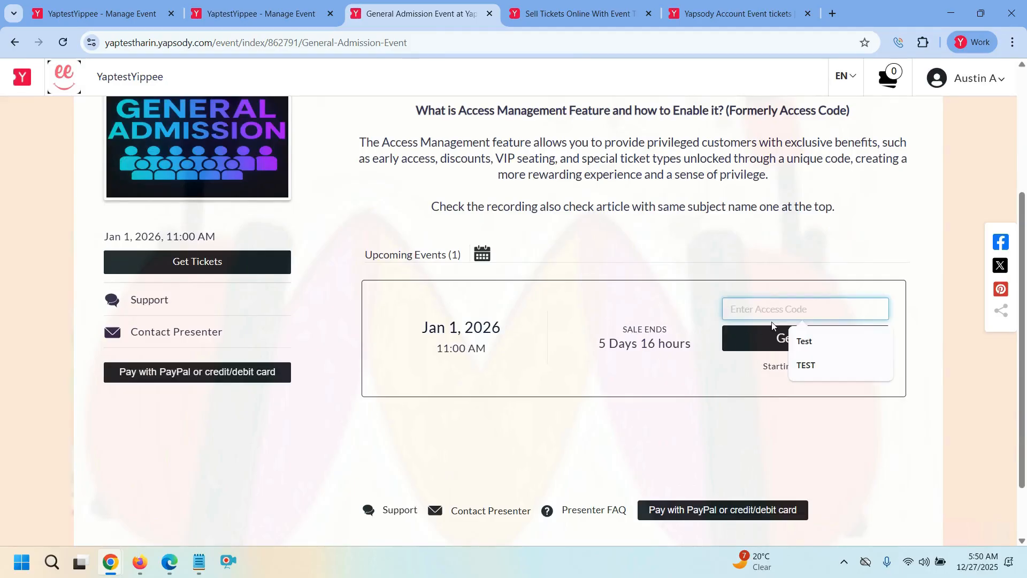
left_click(800, 341)
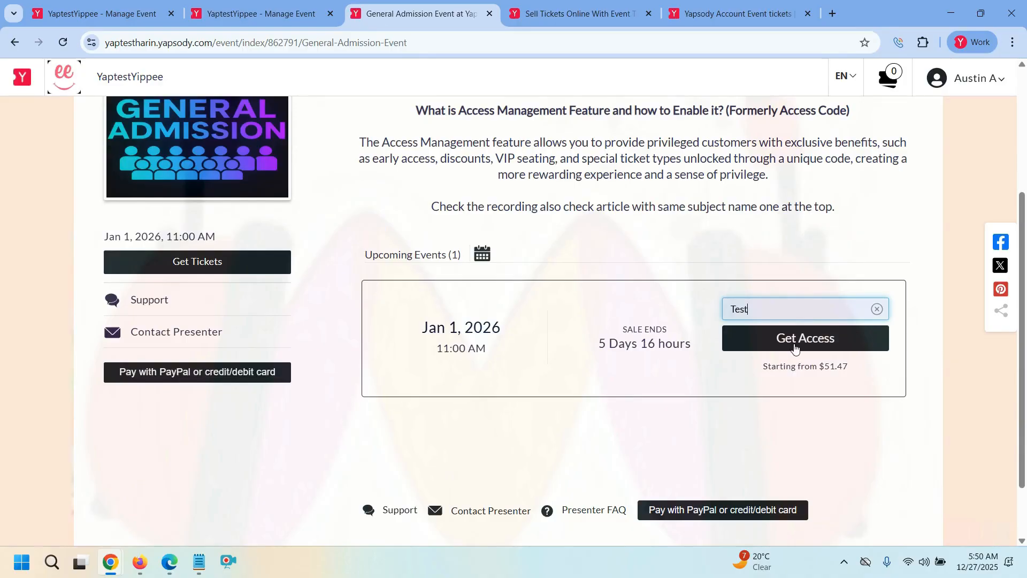
left_click(795, 347)
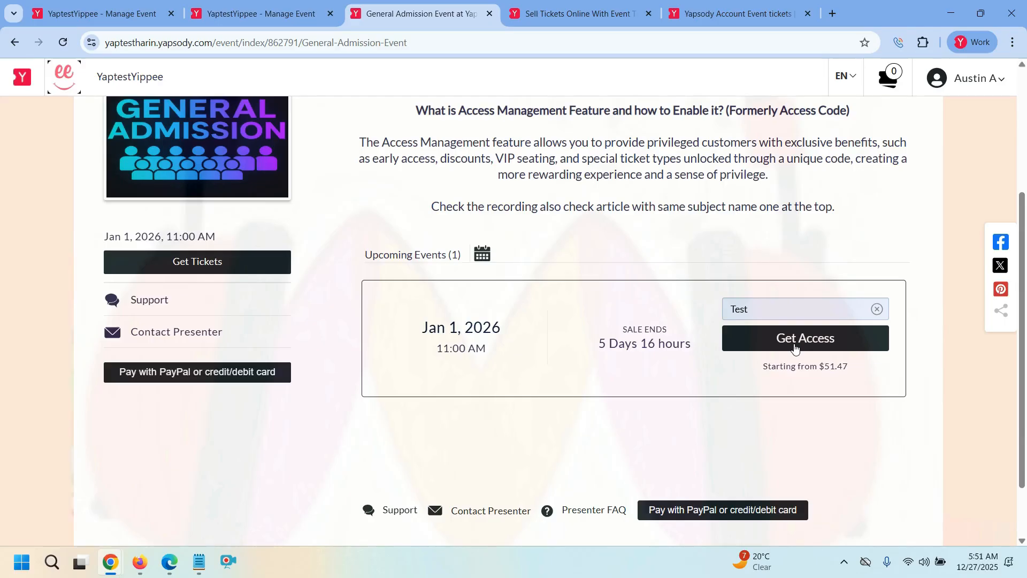
left_click(795, 348)
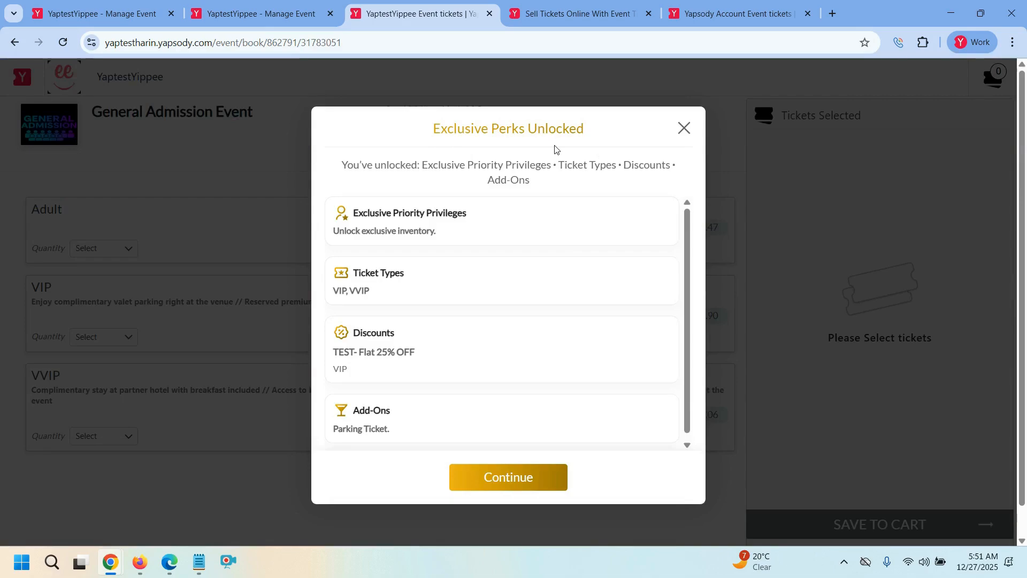
left_click(540, 483)
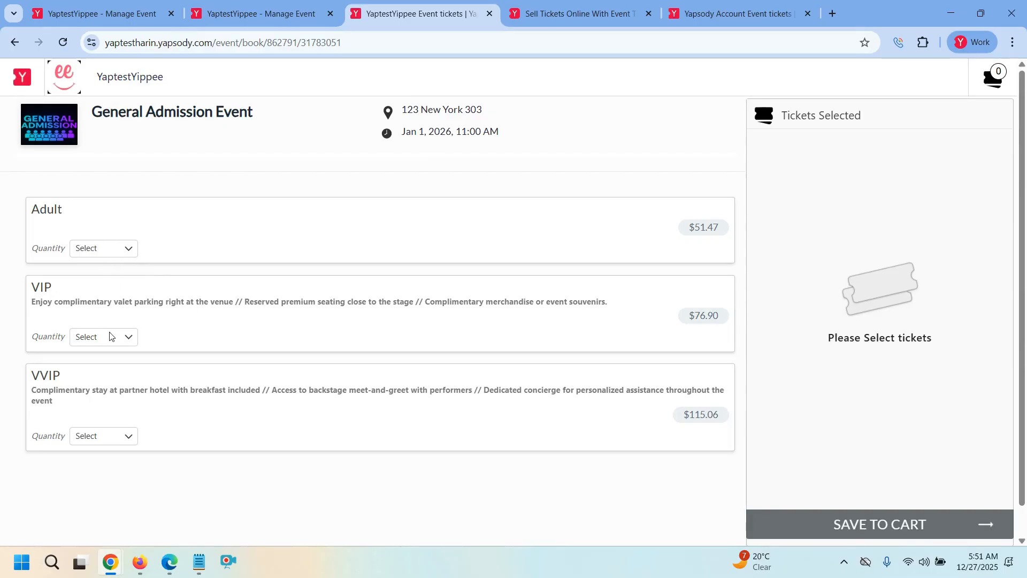
Check the selectable quantities for the VVIP ticket without choosing one.
left_click(111, 435)
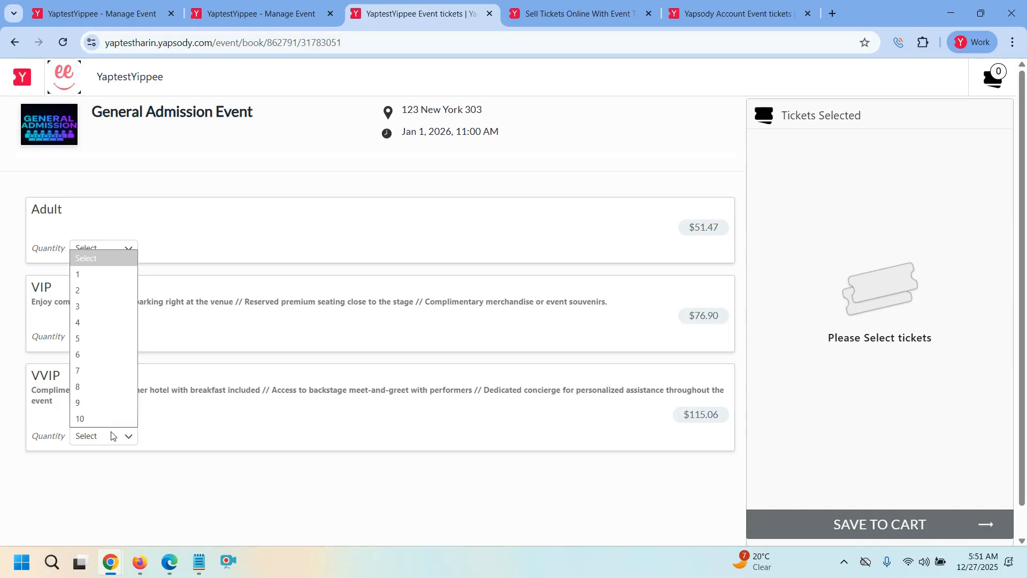
left_click(338, 247)
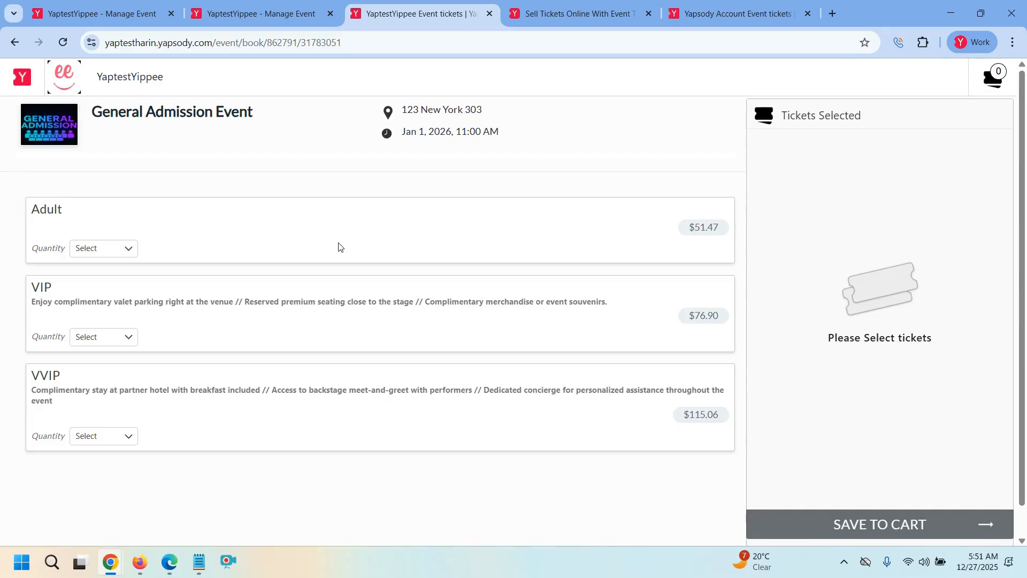
Switch to the Yapsody Account online store and open ticket selection for the General Admission Event on Jan 30, 2026.
left_click(546, 4)
left_click(699, 5)
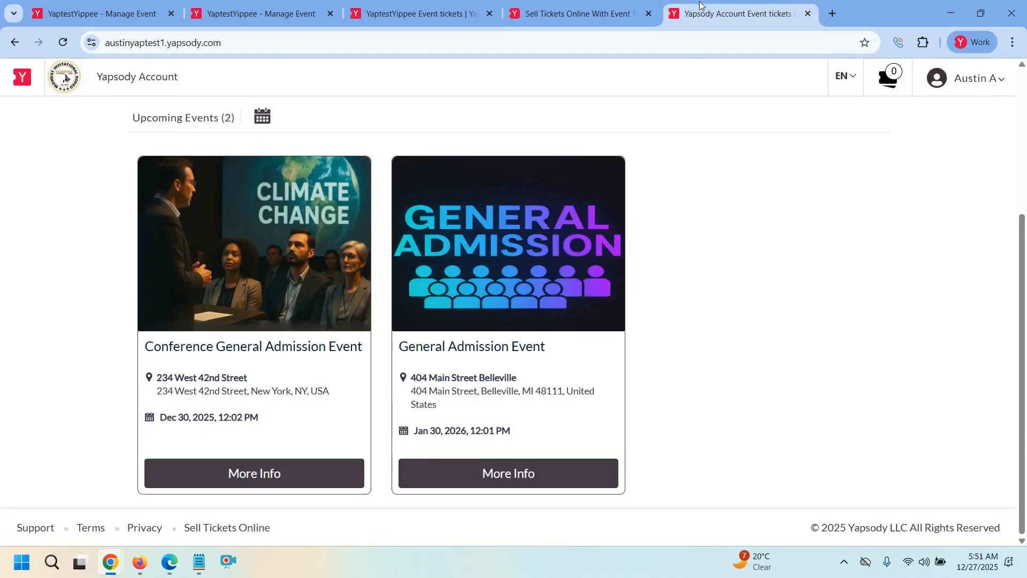
left_click(520, 473)
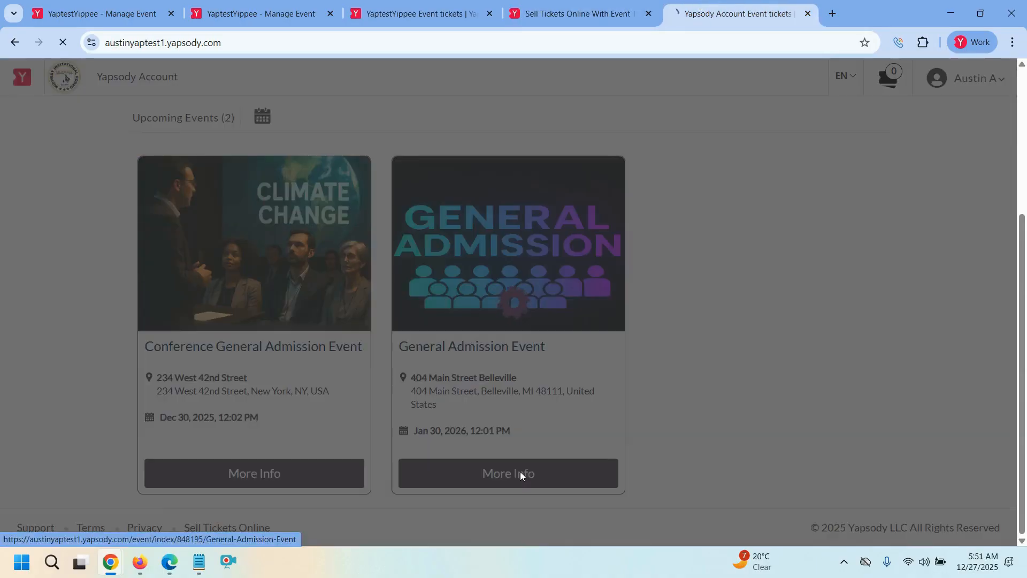
scroll(523, 464, "down", 1)
scroll(523, 464, "down", 1)
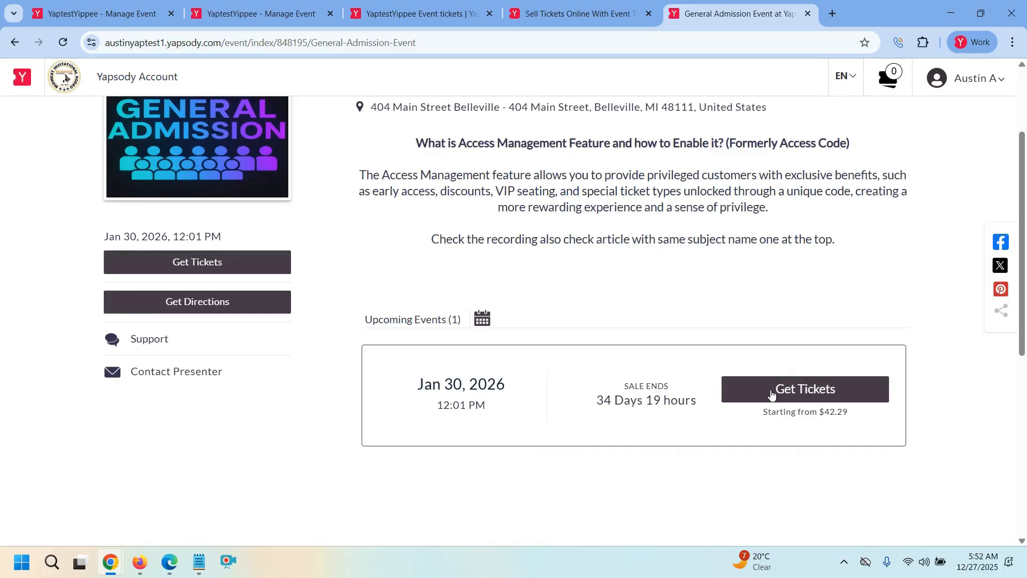
left_click(788, 395)
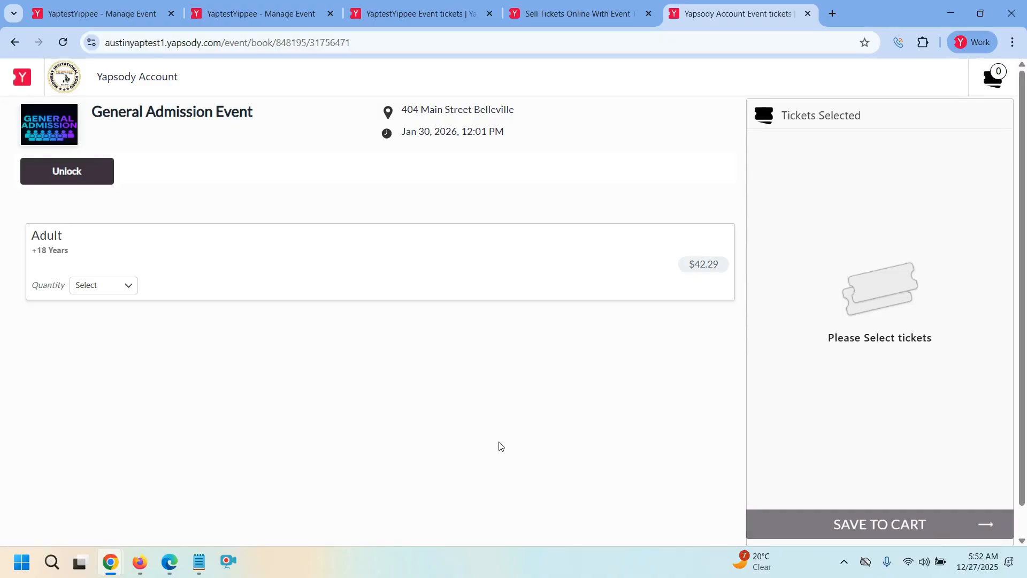
Unlock the event's exclusive perks by entering the access code, get access and continue to the ticket list.
left_click(68, 176)
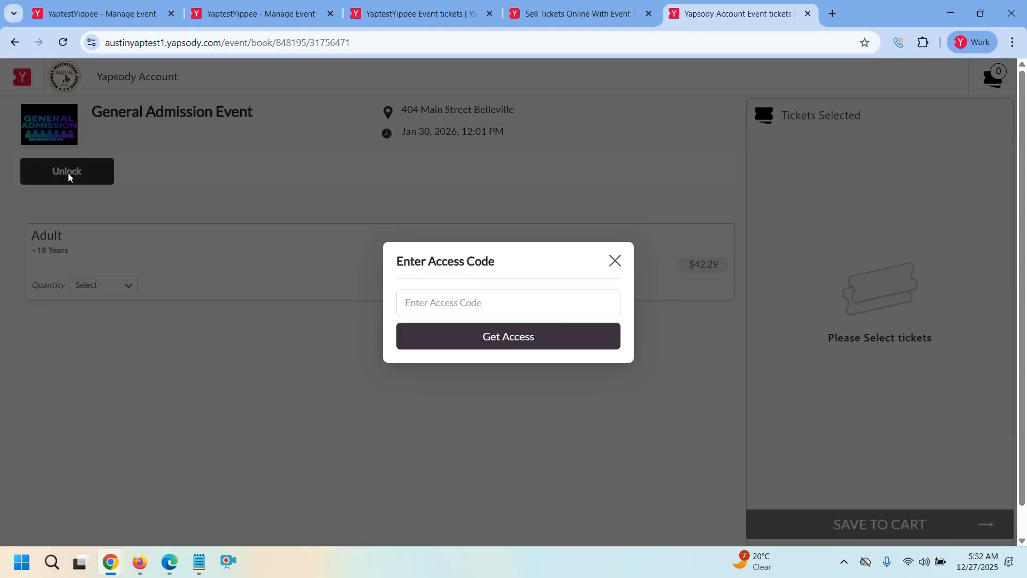
left_click(435, 303)
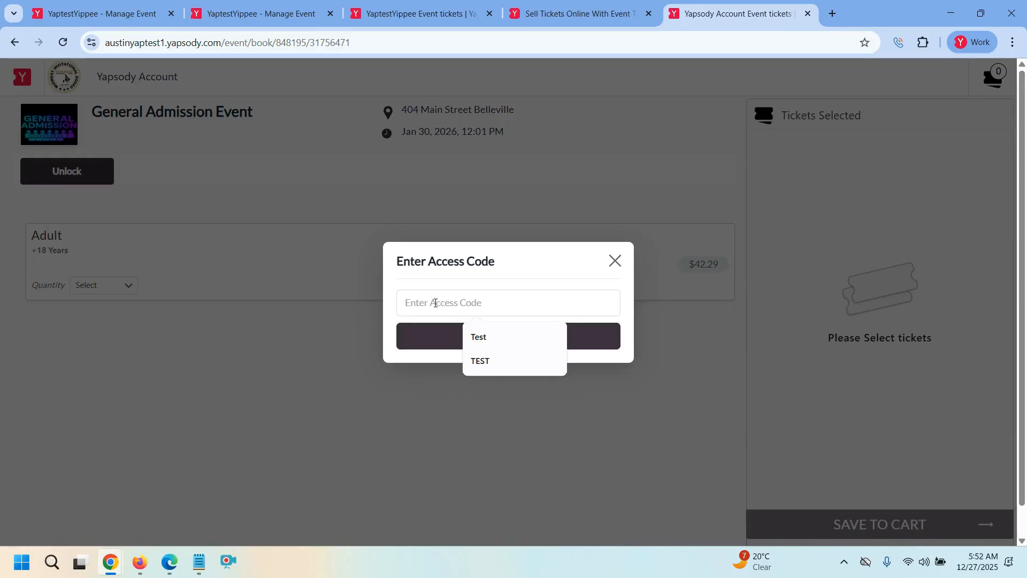
left_click(497, 361)
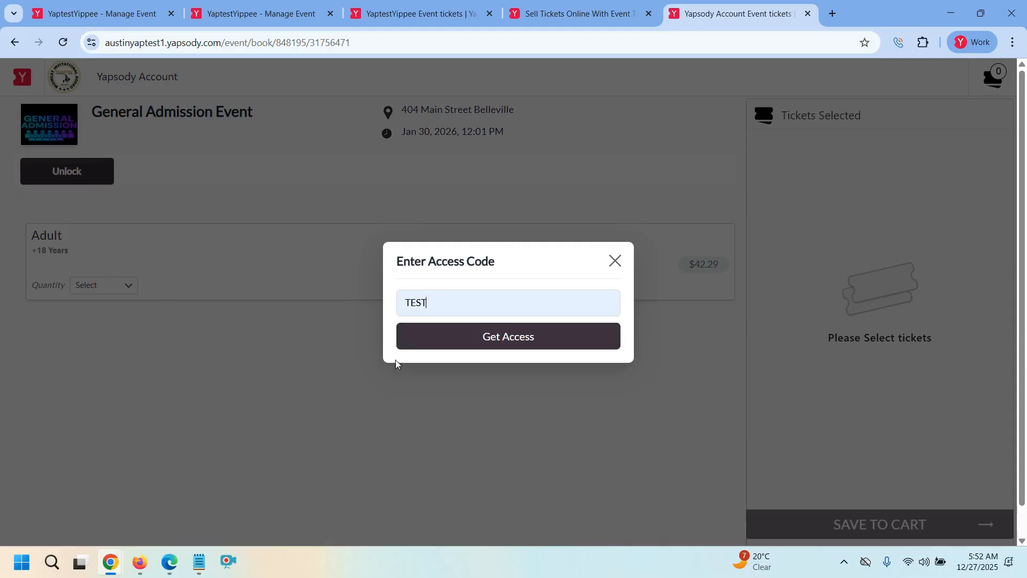
left_click(519, 343)
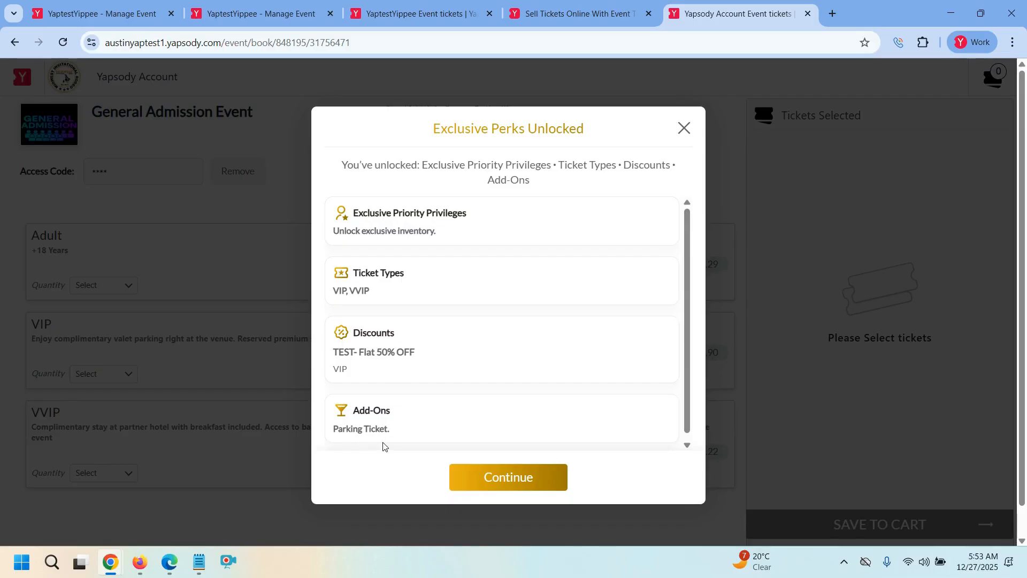
left_click(512, 480)
Check the selectable VIP ticket quantities without choosing one and remove the applied access code.
scroll(299, 467, "down", 1)
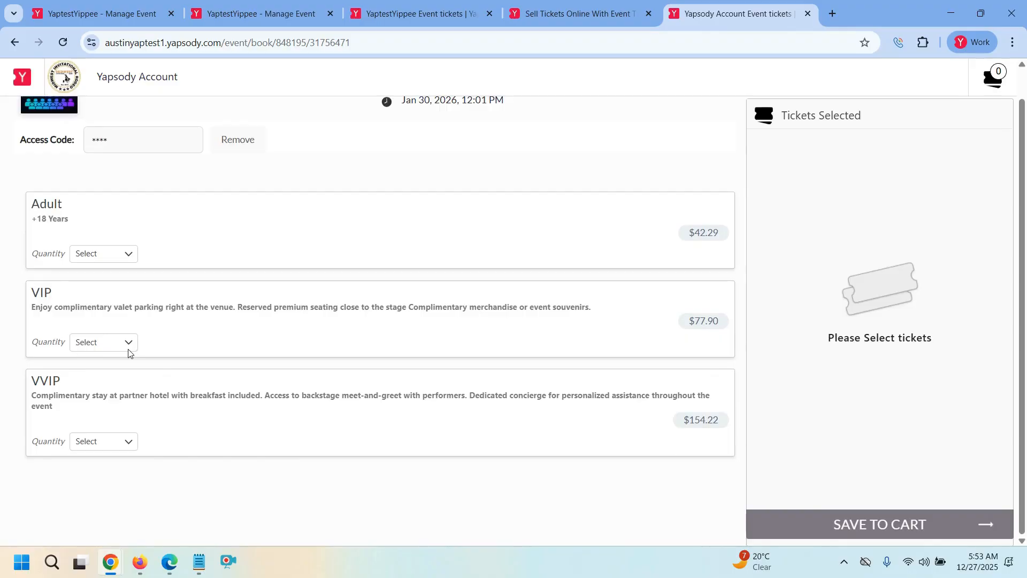
left_click(128, 351)
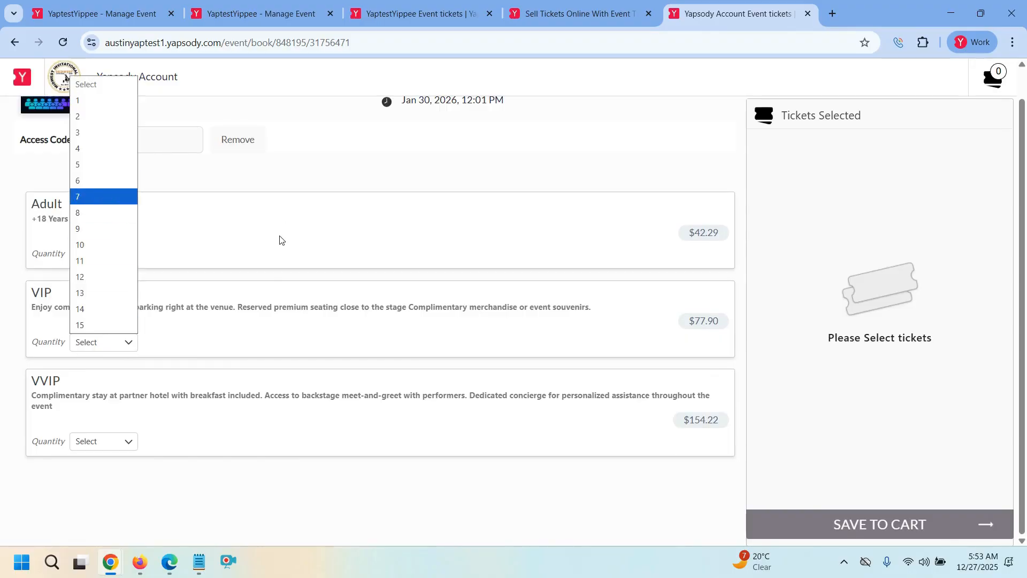
left_click(319, 249)
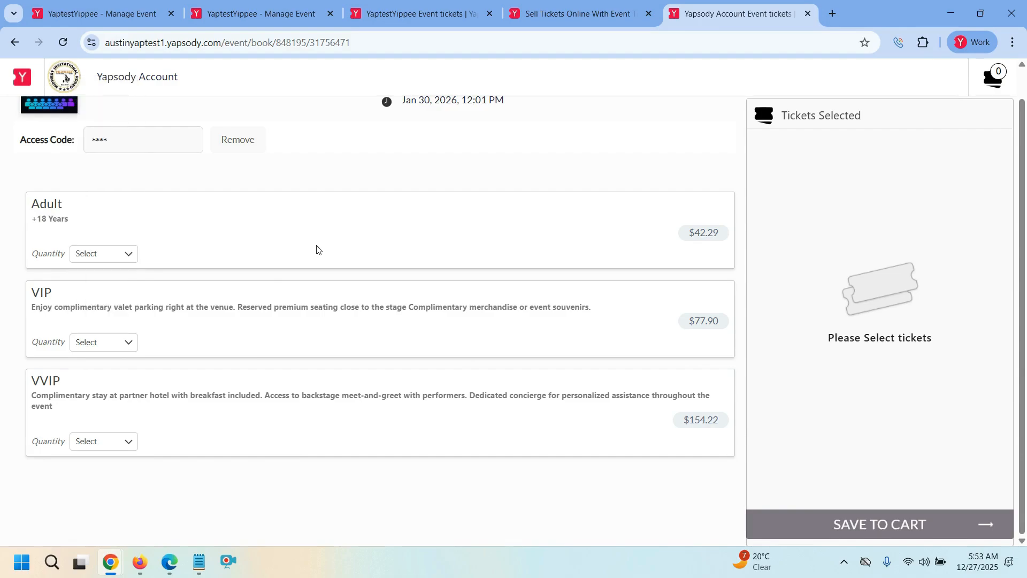
scroll(139, 192, "up", 1)
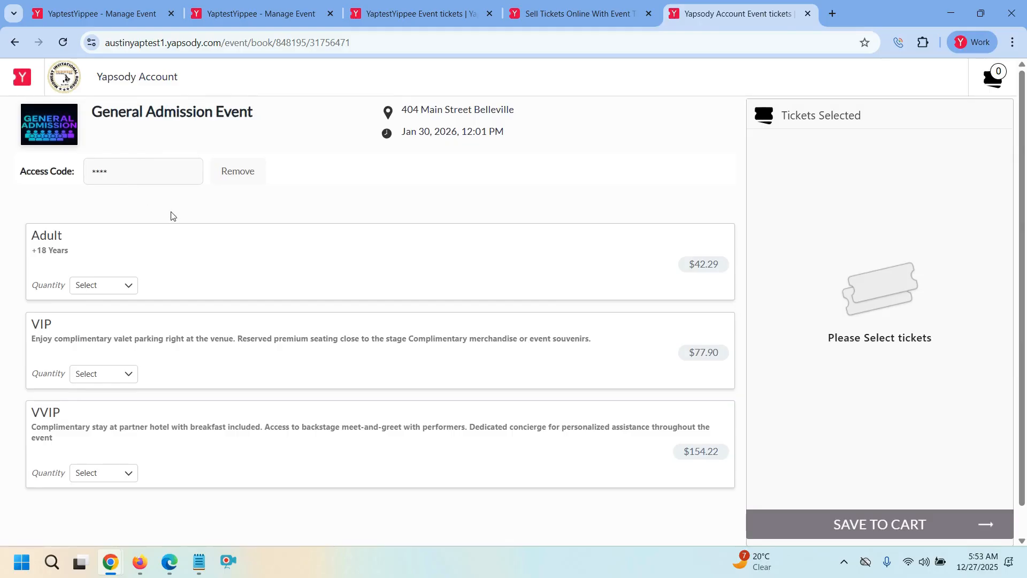
left_click(253, 179)
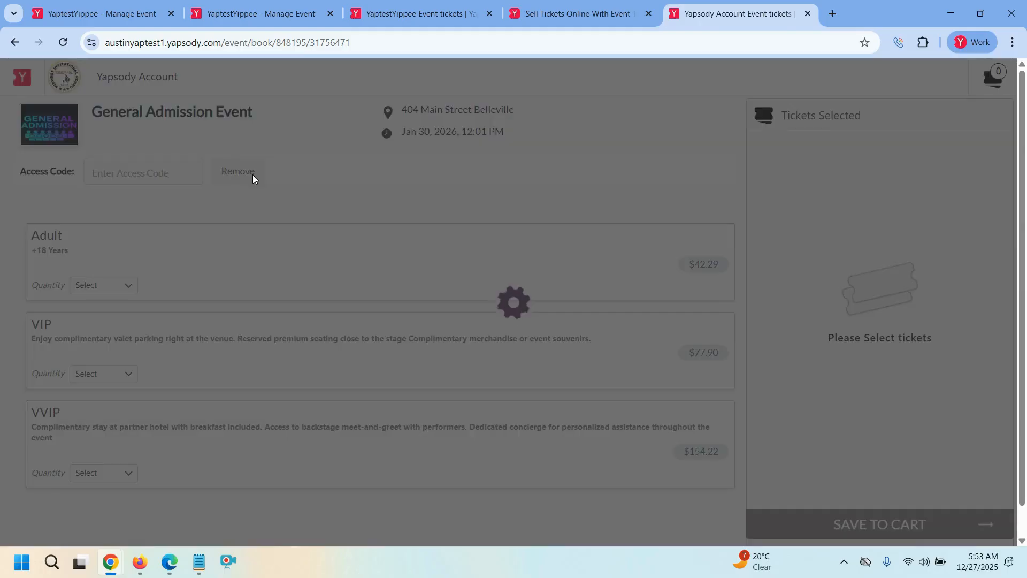